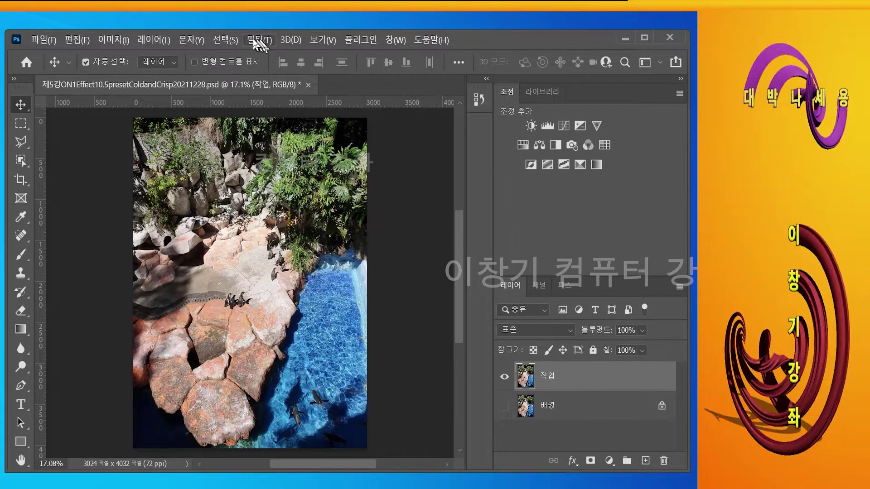
- Open the 작업 layer in ON1 Effects Standalone 10 and apply the Cold and Crisp preset from the Architecture category
click(258, 42)
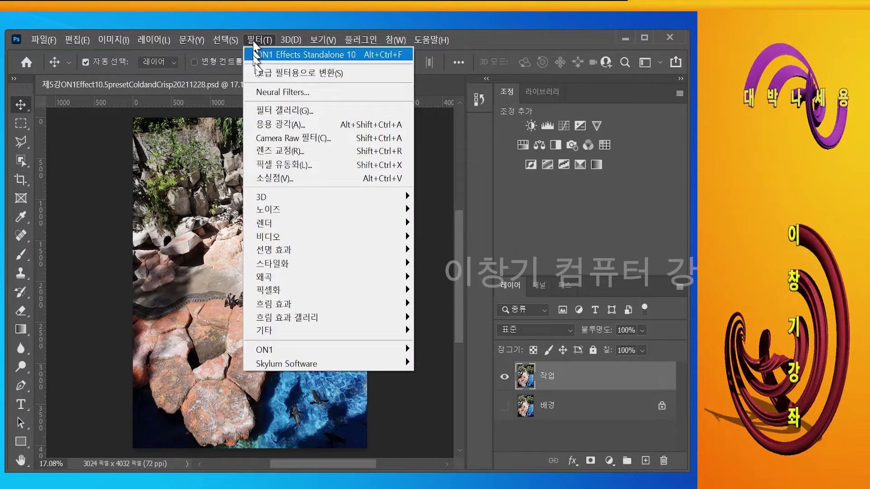
mouse_move(315, 350)
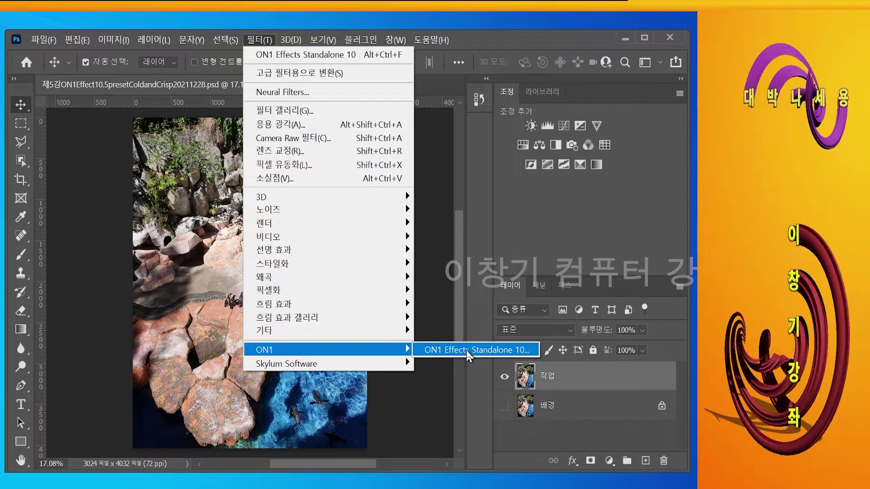
click(468, 355)
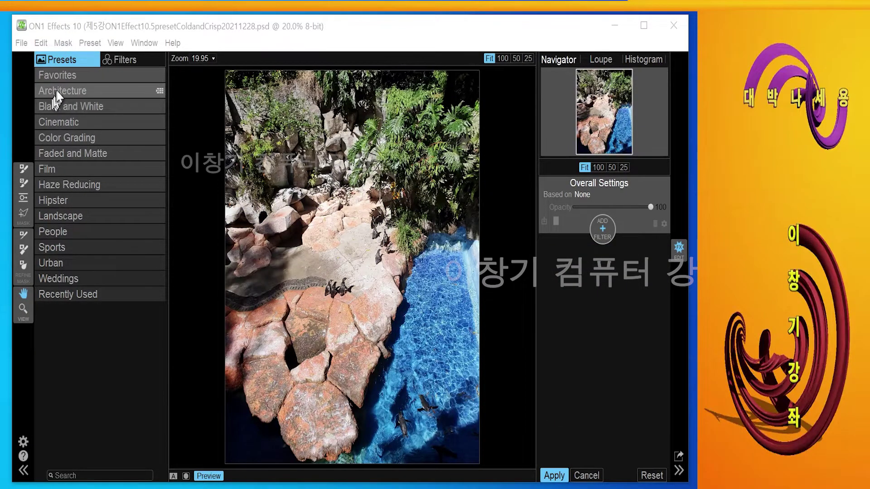
click(59, 91)
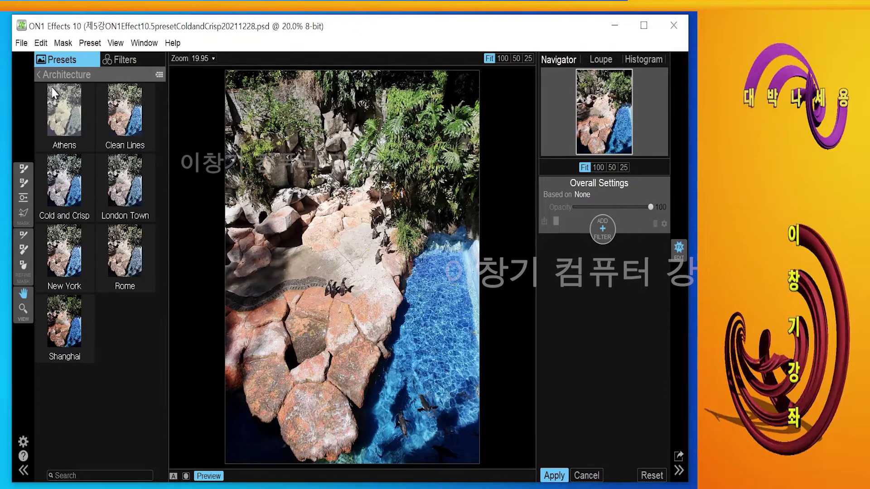
click(53, 200)
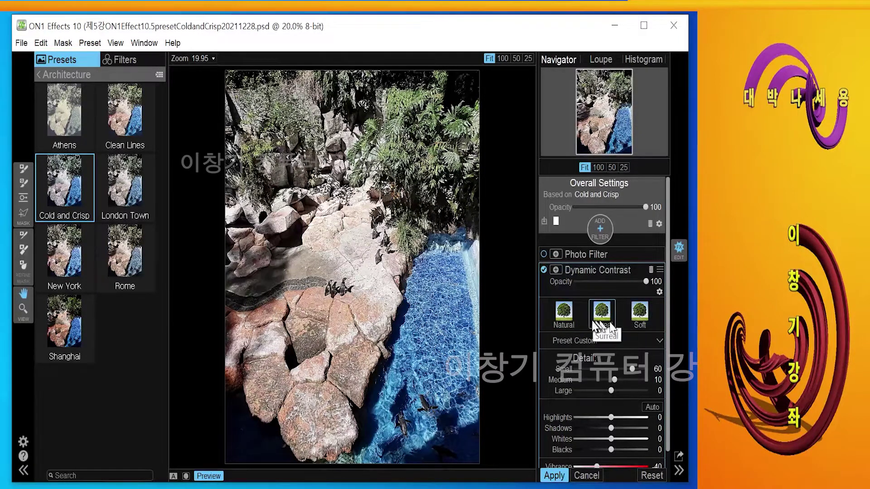
- Switch Dynamic Contrast to the Soft style and set its Small detail to -4 after trying -100 and 100
click(568, 314)
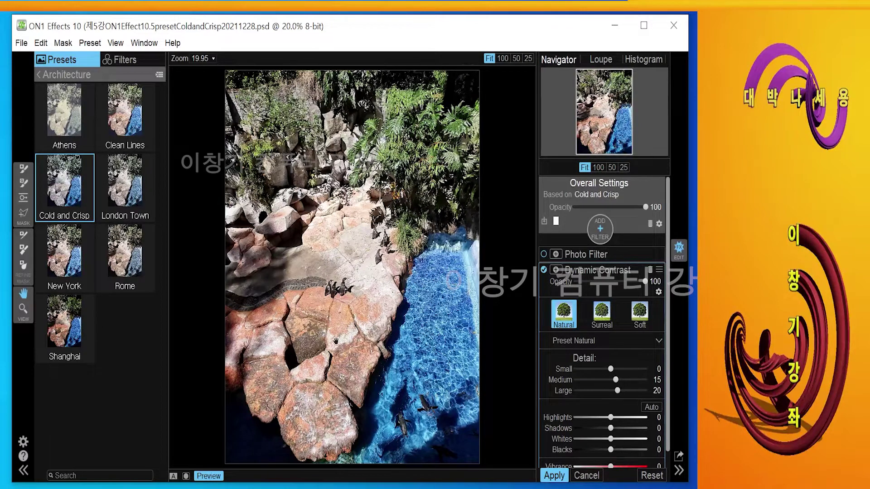
click(596, 320)
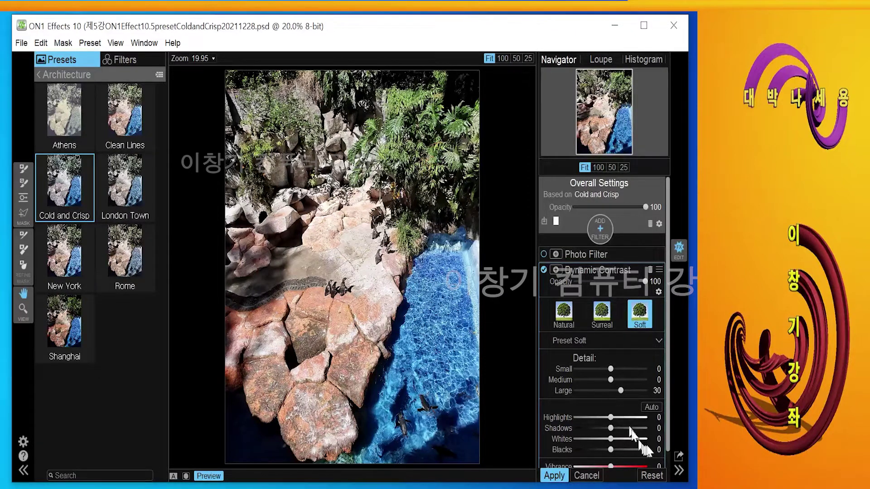
scroll(561, 330, down, 1)
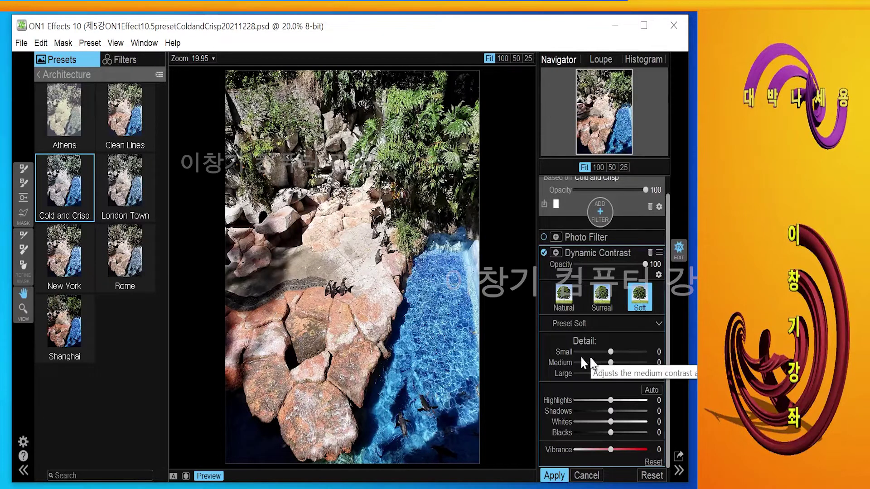
drag(609, 353, 576, 353)
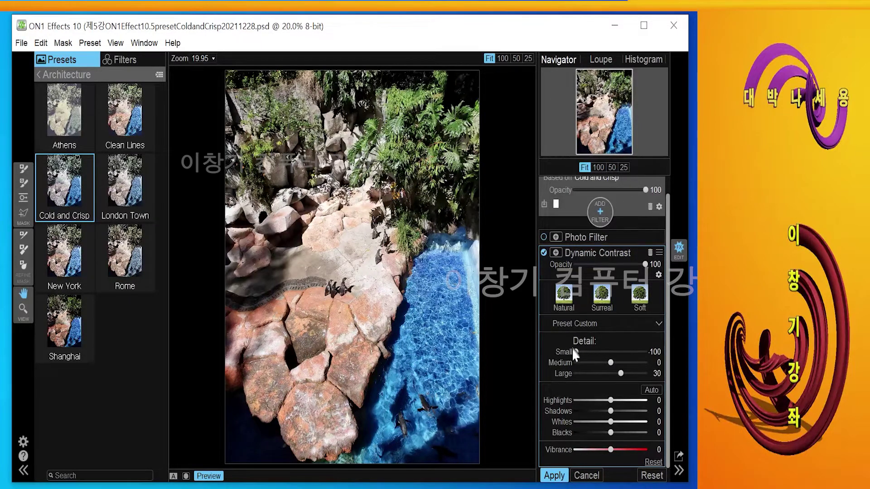
drag(576, 356, 652, 356)
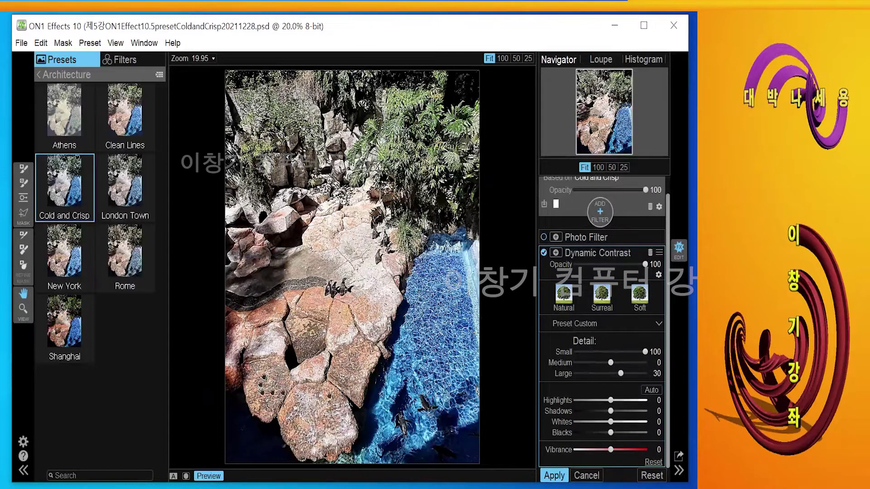
drag(645, 351, 610, 352)
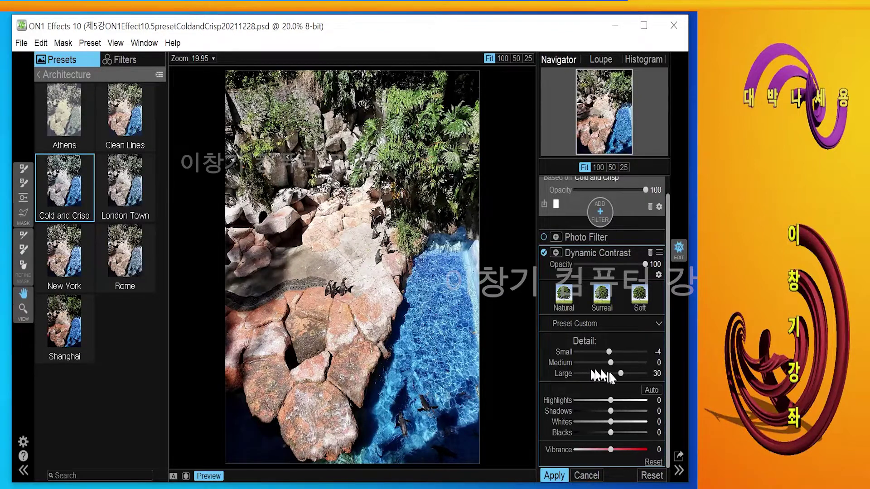
- Set the Large detail of Dynamic Contrast to about 47 after trying the extremes 100 and -100
drag(620, 372, 658, 374)
click(656, 374)
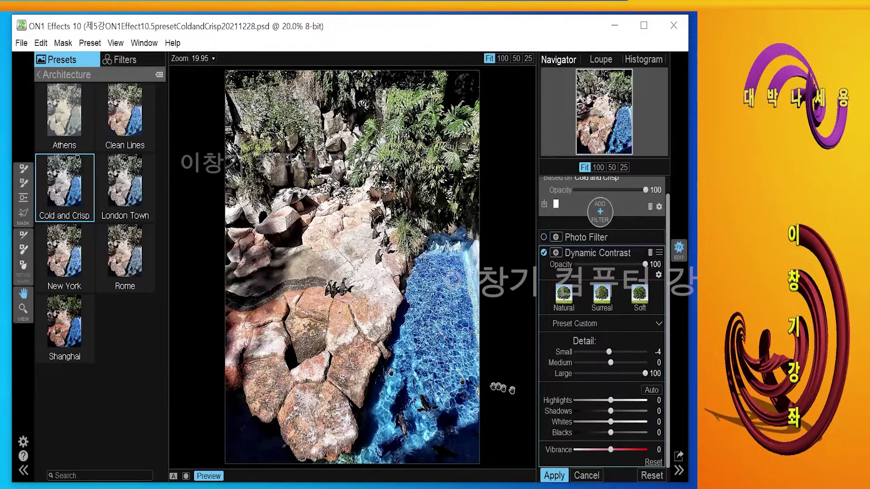
drag(613, 375, 562, 376)
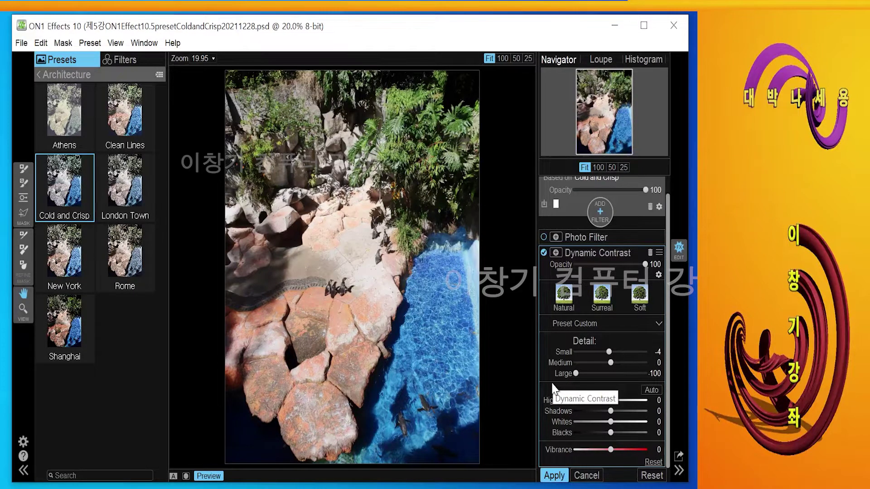
drag(575, 374, 627, 373)
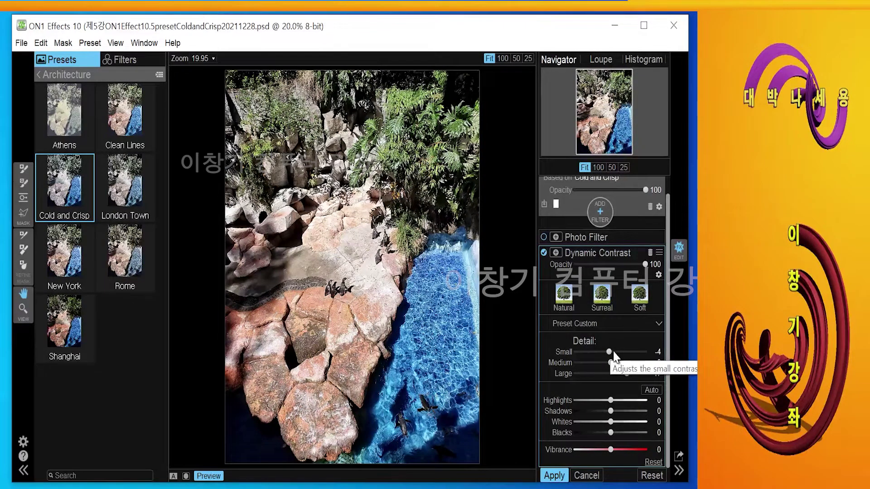
- Set the Small detail of Dynamic Contrast to 10 and the Medium detail to -5
drag(611, 353, 616, 355)
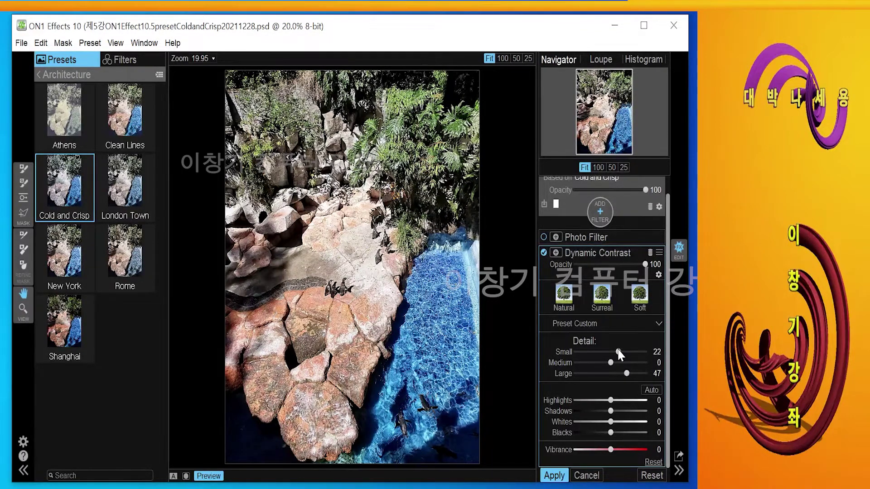
drag(618, 350, 611, 346)
drag(611, 362, 630, 361)
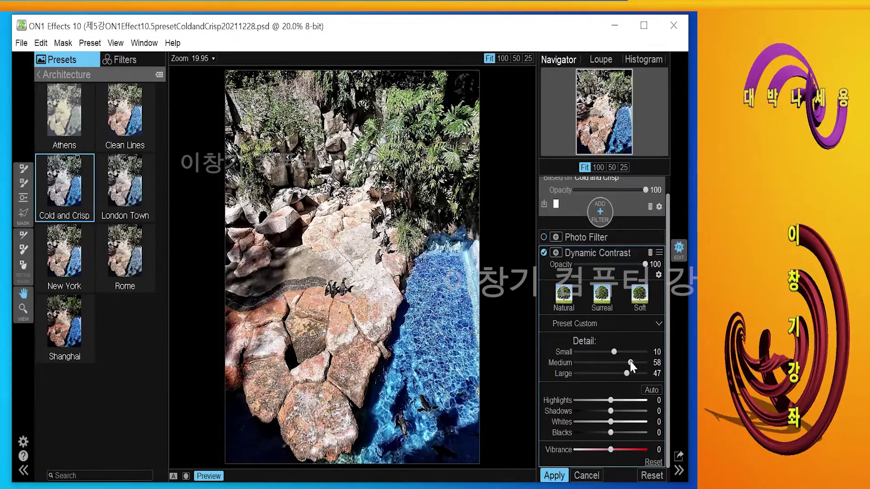
drag(630, 363, 609, 358)
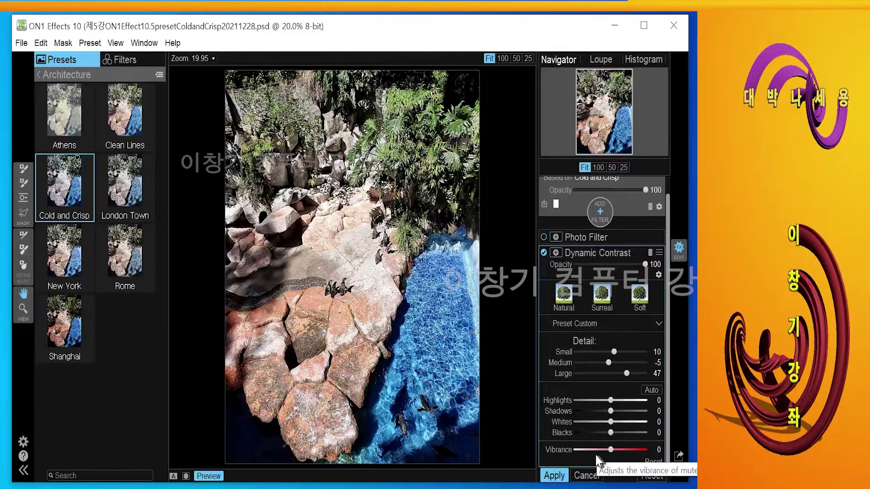
- Set Dynamic Contrast's Shadows to -28, Blacks to 5 and Vibrance to 31, and apply the effects to the Photoshop layer
mouse_move(612, 451)
mouse_down()
mouse_move(556, 449)
mouse_move(616, 450)
mouse_up()
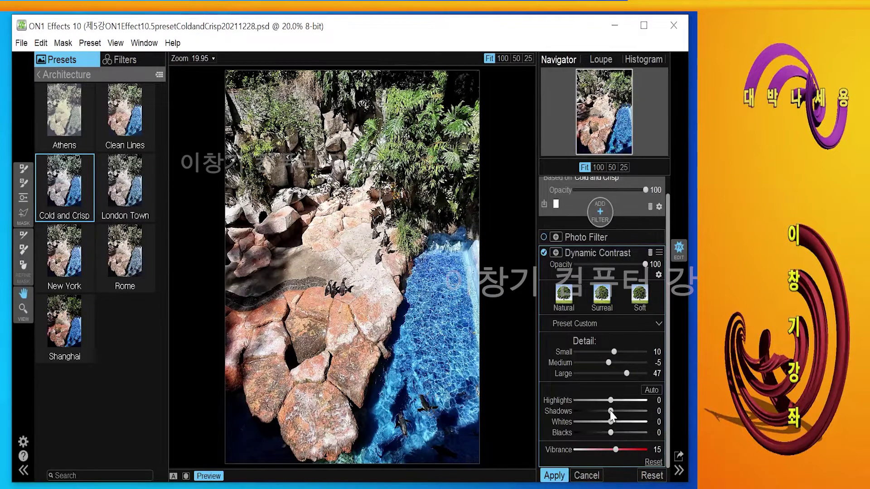
mouse_move(611, 410)
mouse_down()
mouse_move(572, 410)
mouse_move(604, 424)
mouse_up()
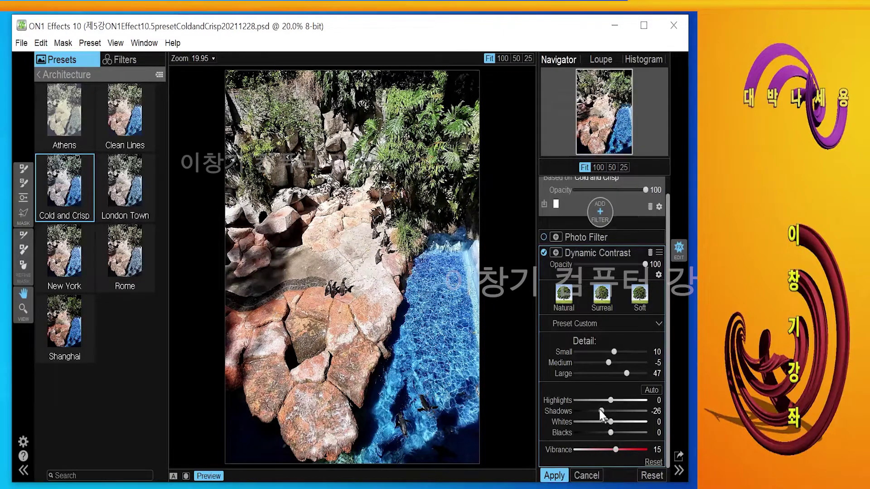
drag(600, 413, 613, 428)
drag(603, 414, 602, 415)
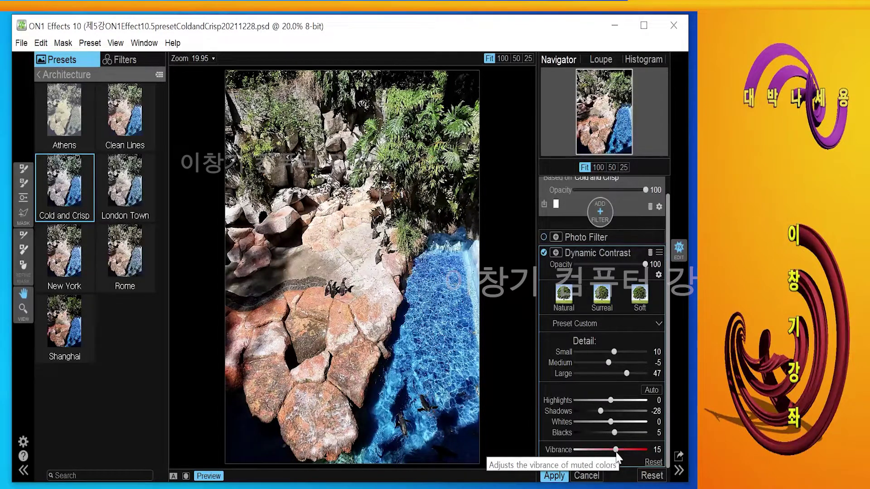
drag(616, 451, 622, 451)
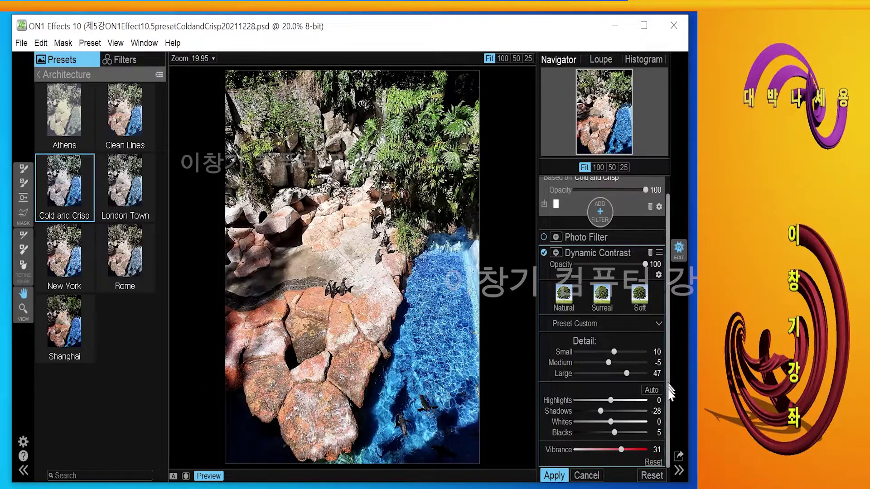
click(556, 477)
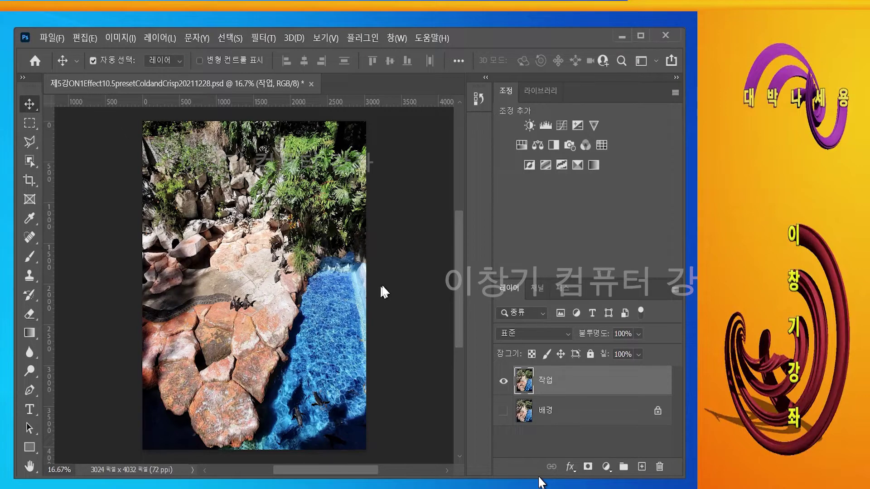
- Make the 배경 layer visible and toggle the 작업 layer off and on to compare the original with the edited photo
click(503, 411)
click(503, 387)
click(504, 388)
click(504, 388)
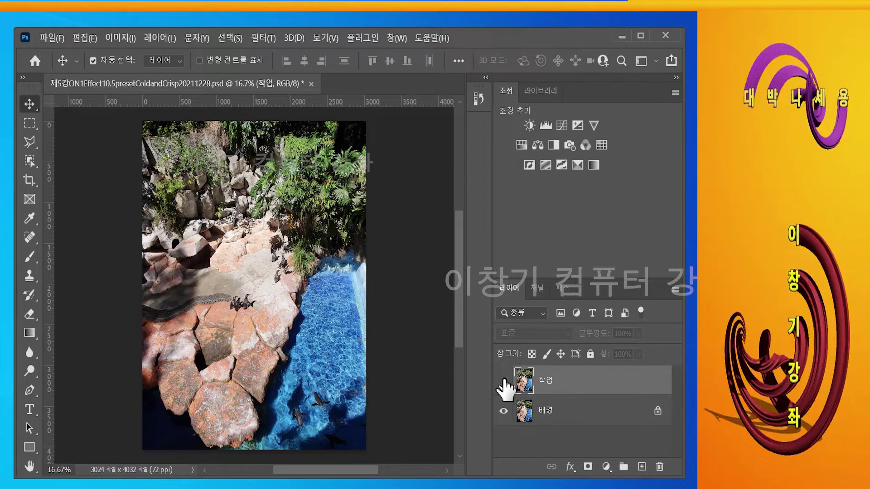
click(504, 385)
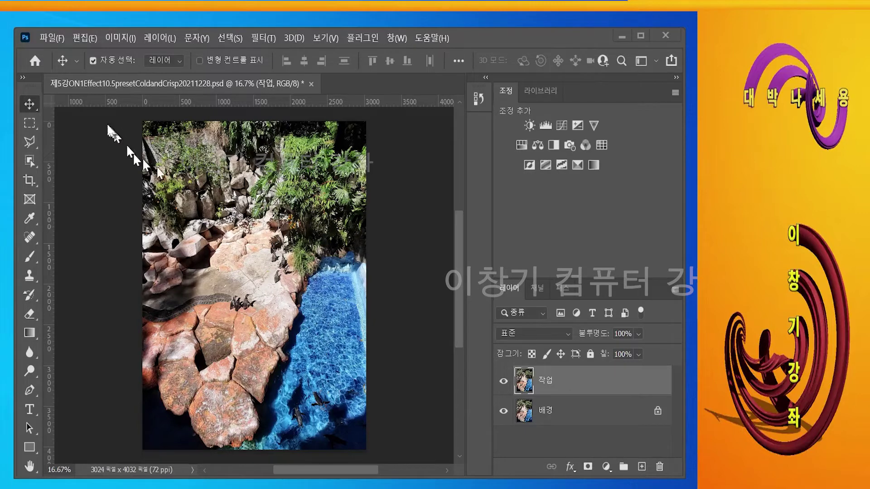
- Save the PSD document, and save a JPEG copy at quality 12 in the 완성 folder under ON1Effect10.5
click(58, 40)
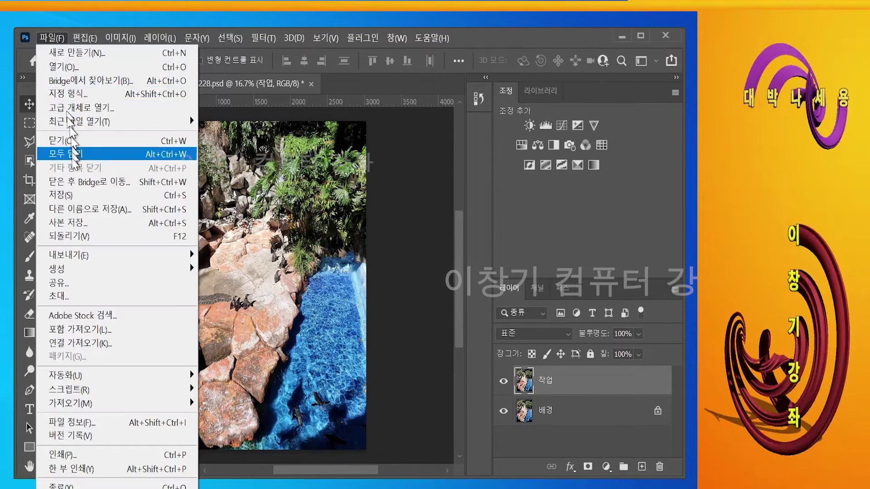
click(71, 197)
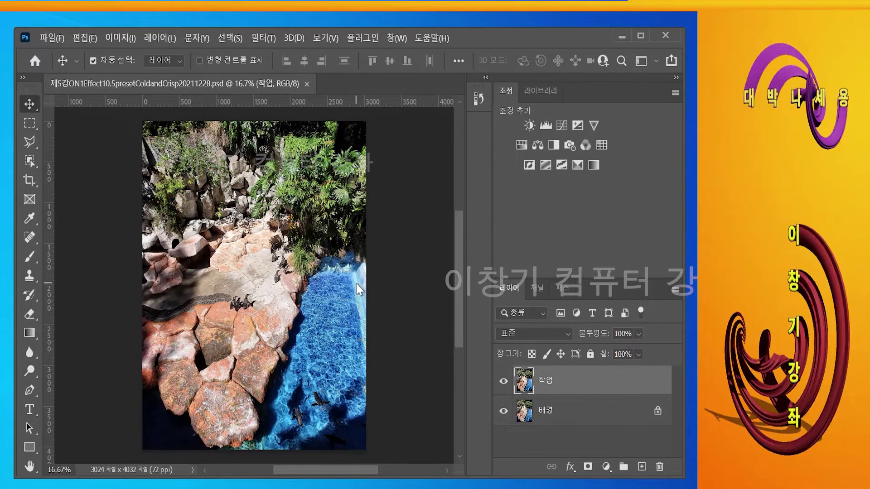
click(45, 40)
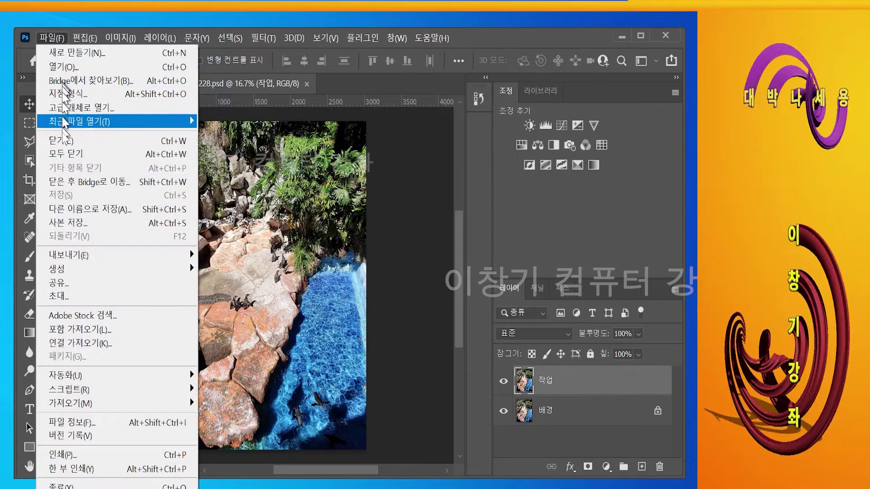
click(87, 223)
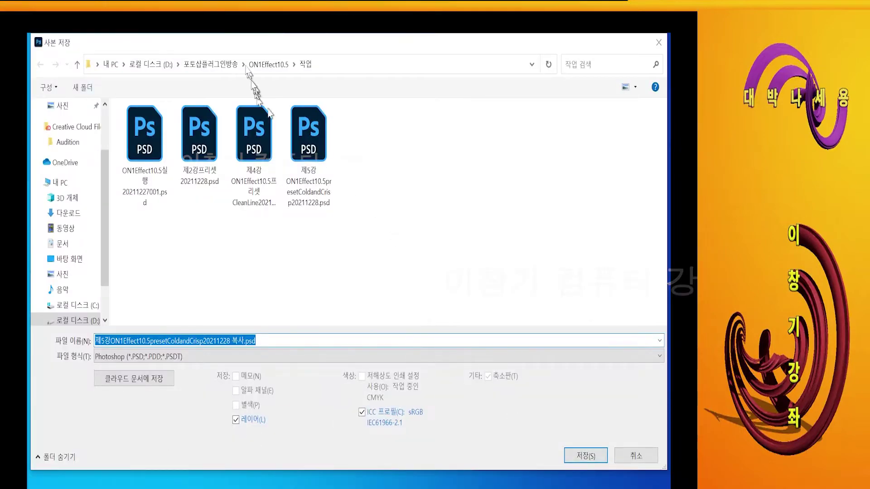
click(268, 64)
double_click(191, 140)
click(290, 357)
click(172, 247)
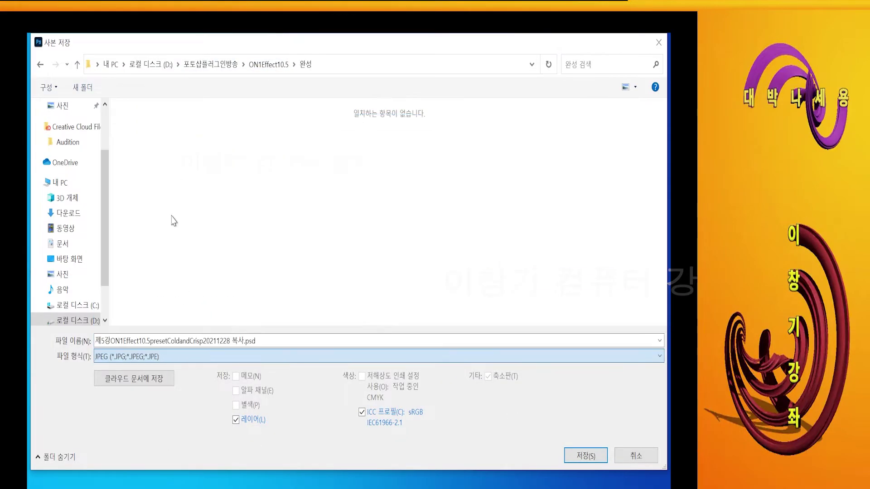
click(585, 455)
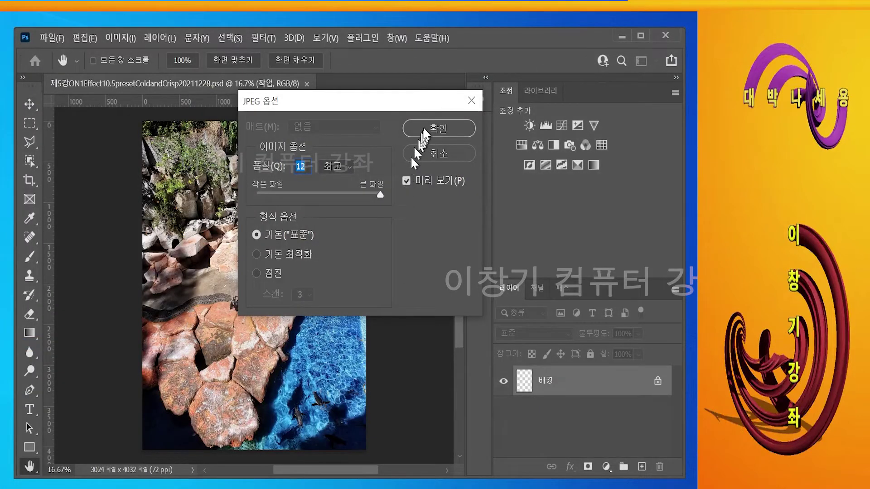
click(433, 131)
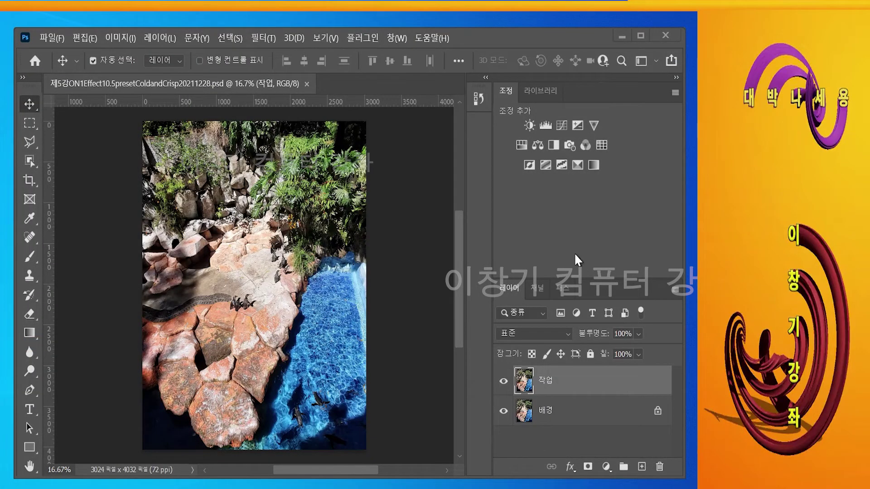